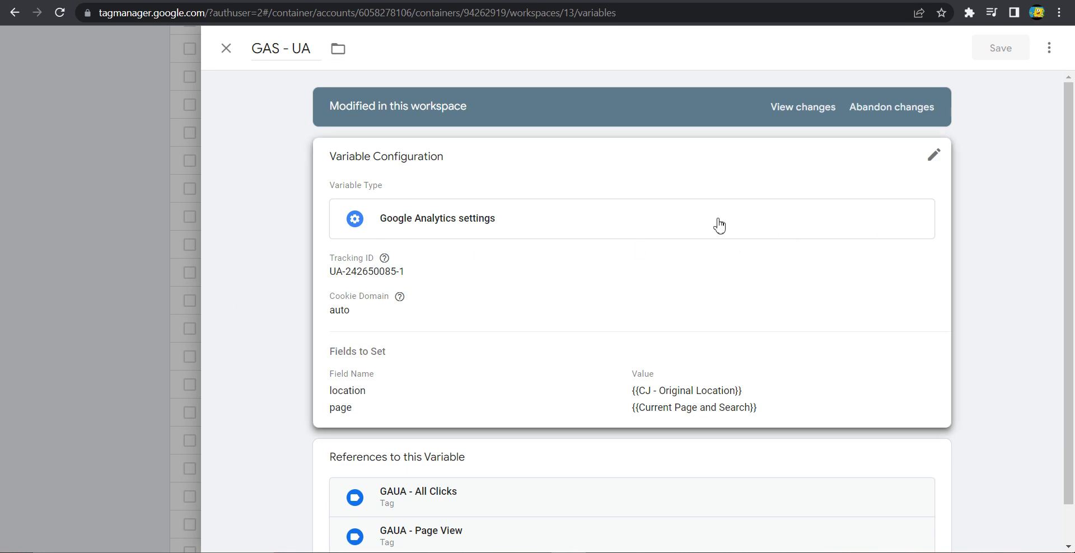
{"action": "left_click", "coordinate": [929, 163]}
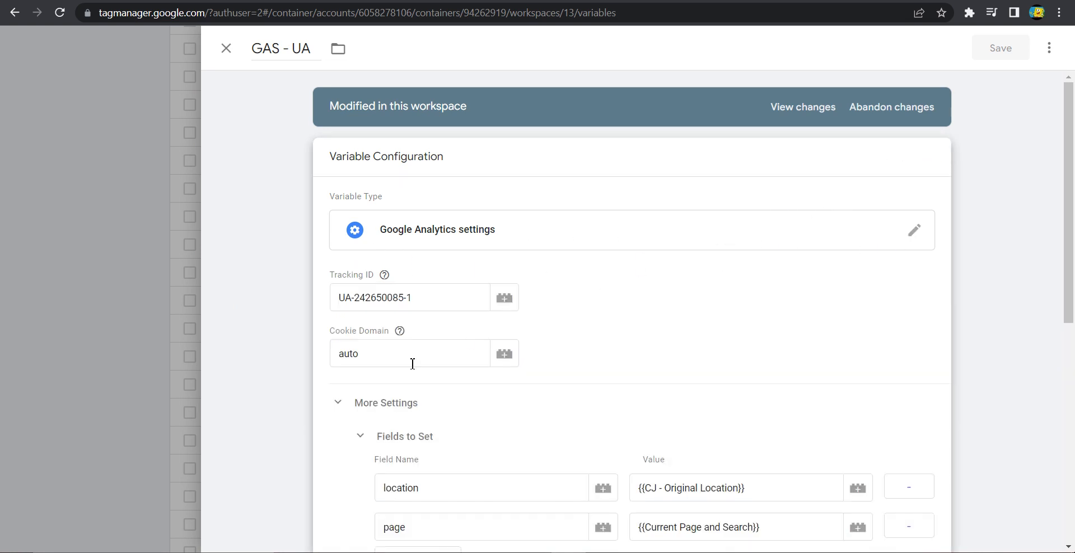
{"action": "scroll", "coordinate": [393, 369], "scroll_direction": "down", "scroll_amount": 5}
{"action": "left_click", "coordinate": [429, 280]}
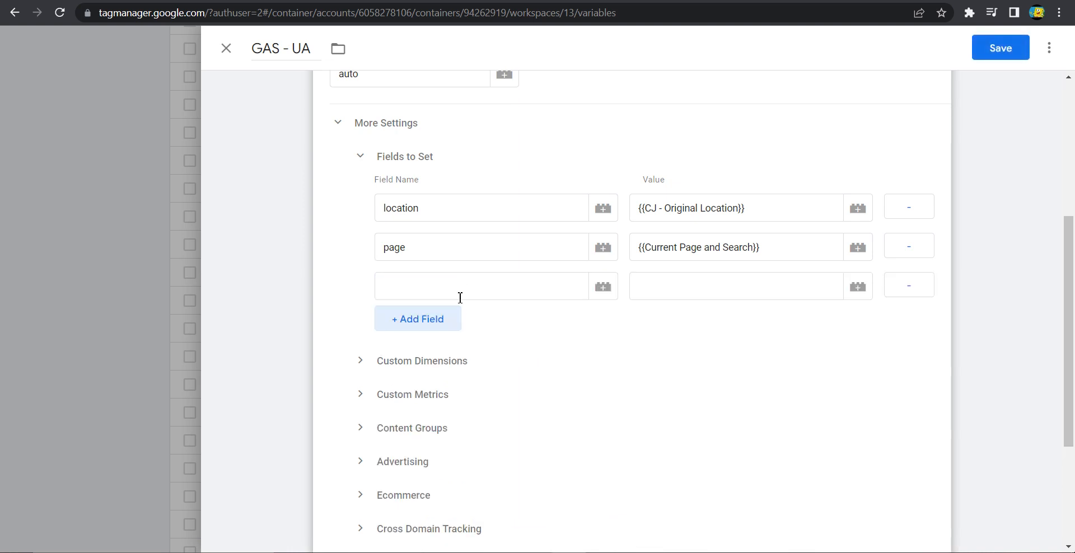
{"action": "left_click", "coordinate": [459, 297]}
{"action": "type", "text": "customTask"}
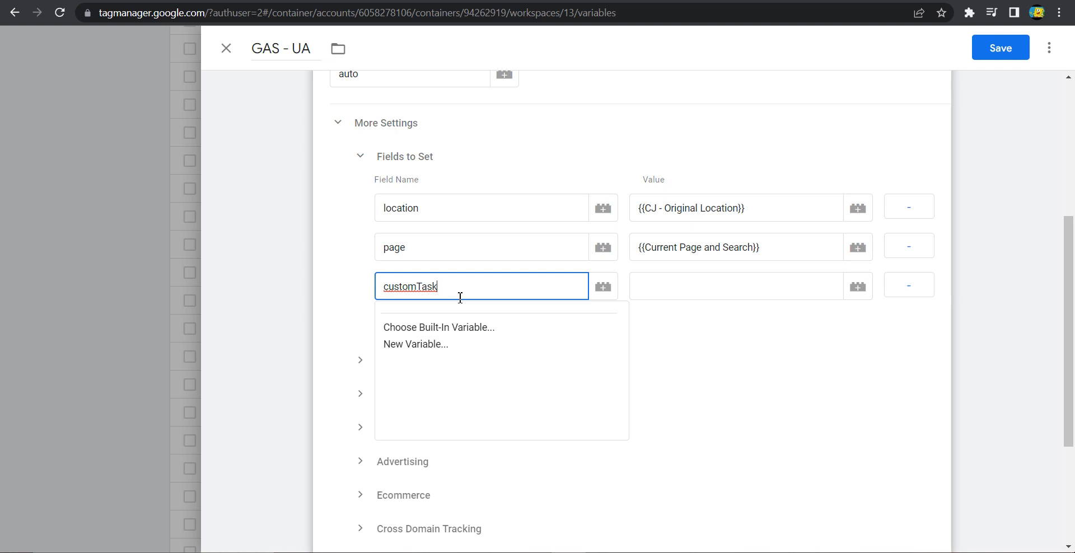
{"action": "left_click", "coordinate": [286, 258]}
{"action": "left_click", "coordinate": [375, 301]}
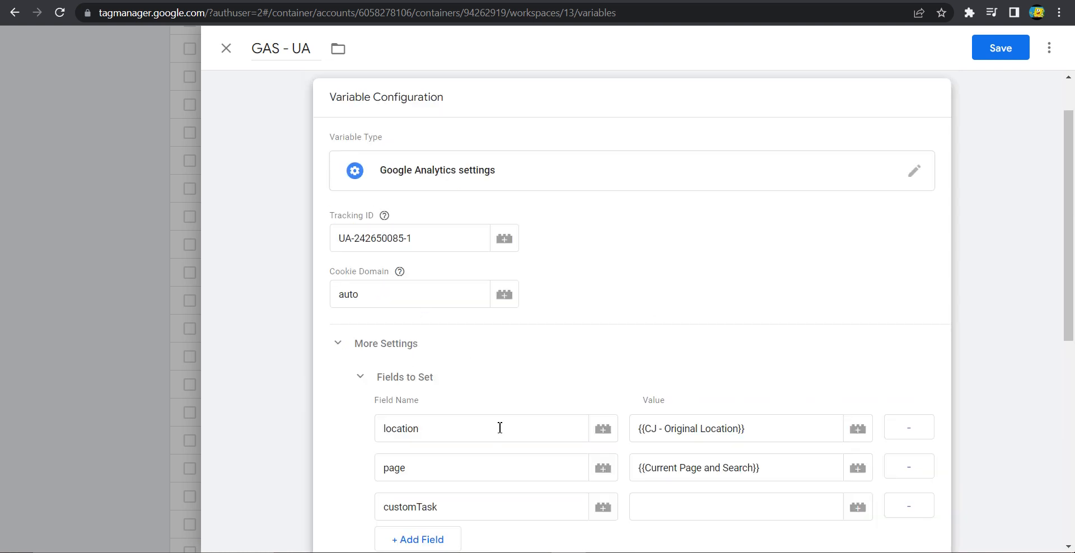
{"action": "scroll", "coordinate": [497, 432], "scroll_direction": "down", "scroll_amount": 3}
{"action": "double_click", "coordinate": [505, 365]}
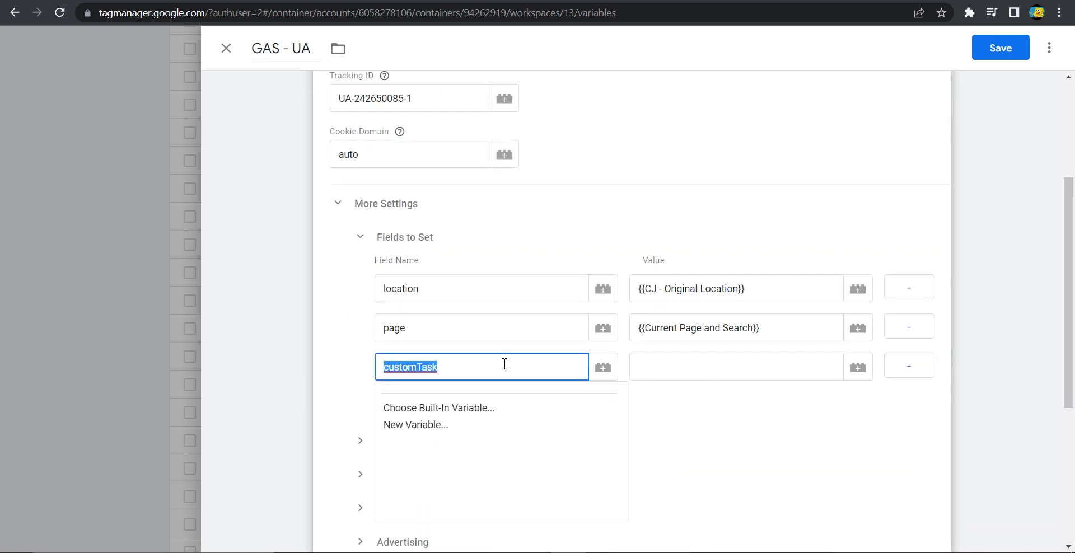
{"action": "key", "text": "BackSpace"}
{"action": "left_click", "coordinate": [919, 376]}
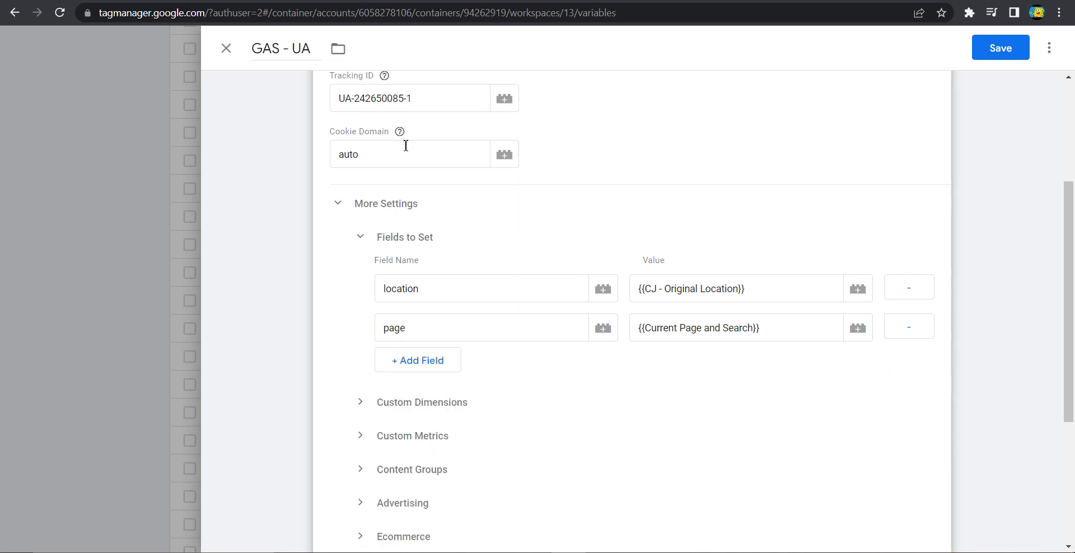
{"action": "left_click", "coordinate": [226, 48]}
{"action": "left_click", "coordinate": [723, 200]}
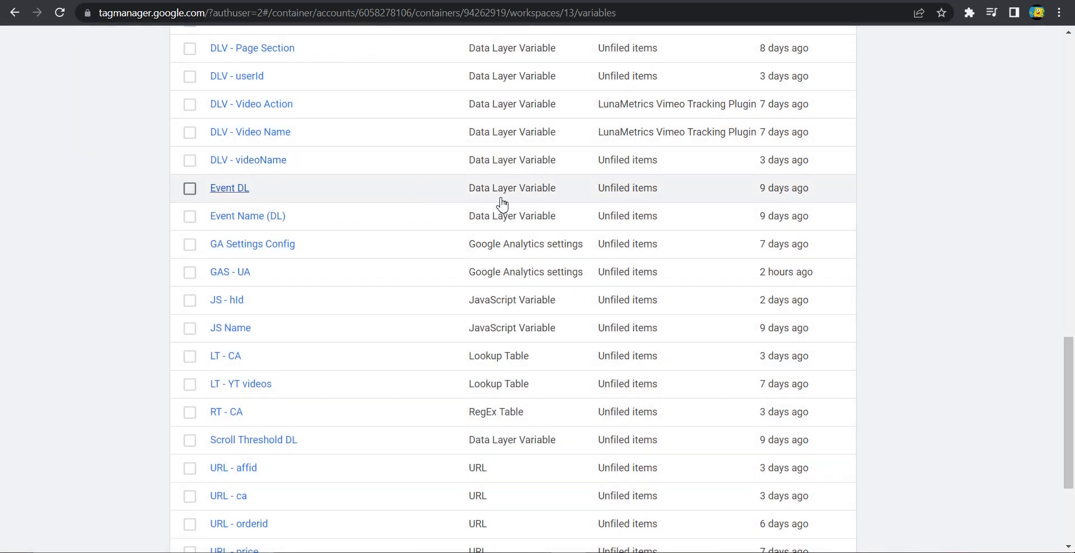
- Switch to the customTask Builder page and include the Client ID as a Custom Dimension feature in the script
{"action": "scroll", "coordinate": [538, 269], "scroll_direction": "up", "scroll_amount": 15}
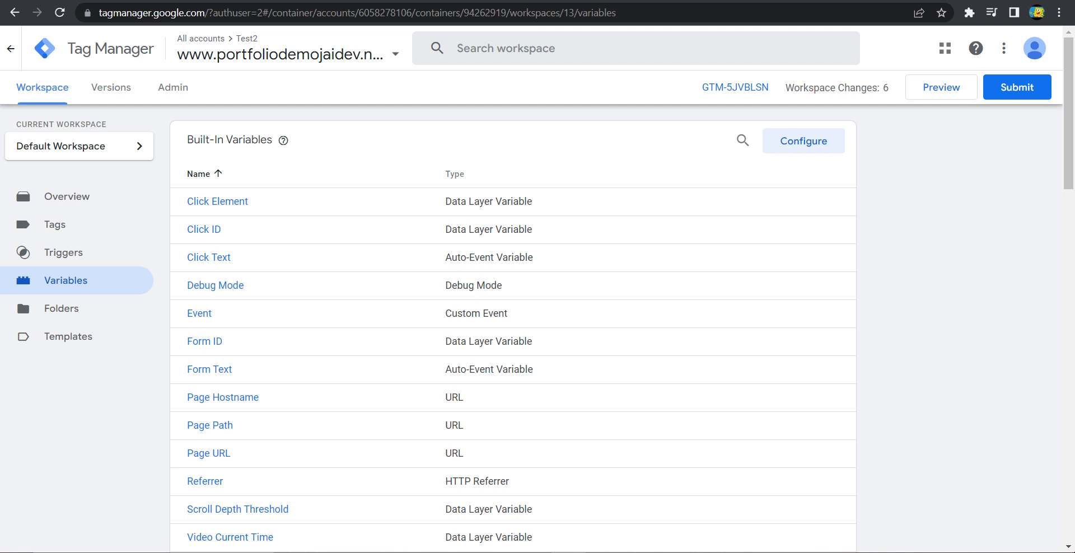
{"action": "left_click", "coordinate": [594, 1]}
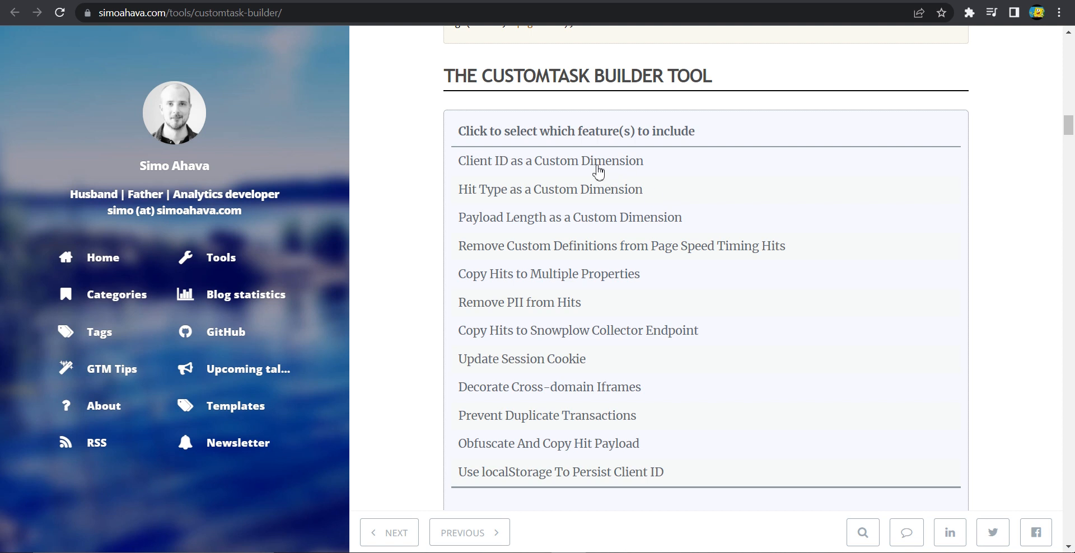
{"action": "left_click", "coordinate": [531, 168]}
{"action": "scroll", "coordinate": [1070, 300], "scroll_direction": "down", "scroll_amount": 4}
{"action": "scroll", "coordinate": [804, 333], "scroll_direction": "down", "scroll_amount": 7}
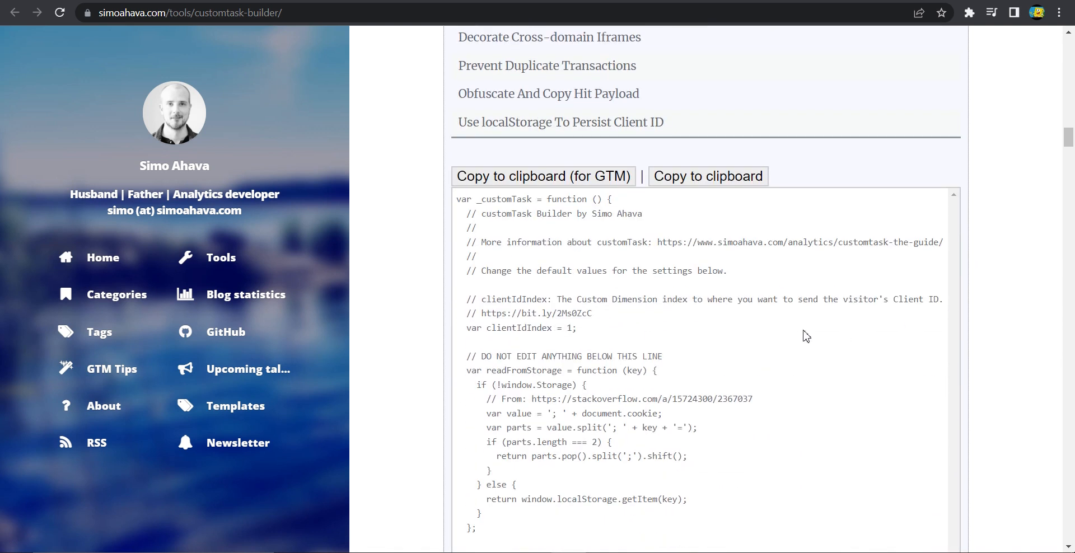
{"action": "scroll", "coordinate": [825, 288], "scroll_direction": "up", "scroll_amount": 11}
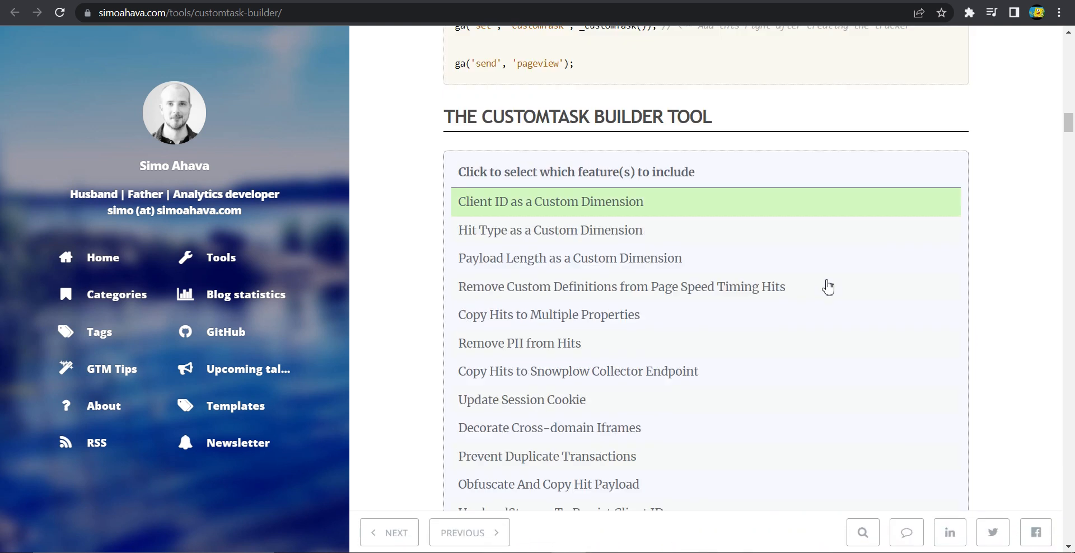
{"action": "scroll", "coordinate": [792, 266], "scroll_direction": "down", "scroll_amount": 2}
{"action": "scroll", "coordinate": [792, 266], "scroll_direction": "up", "scroll_amount": 1}
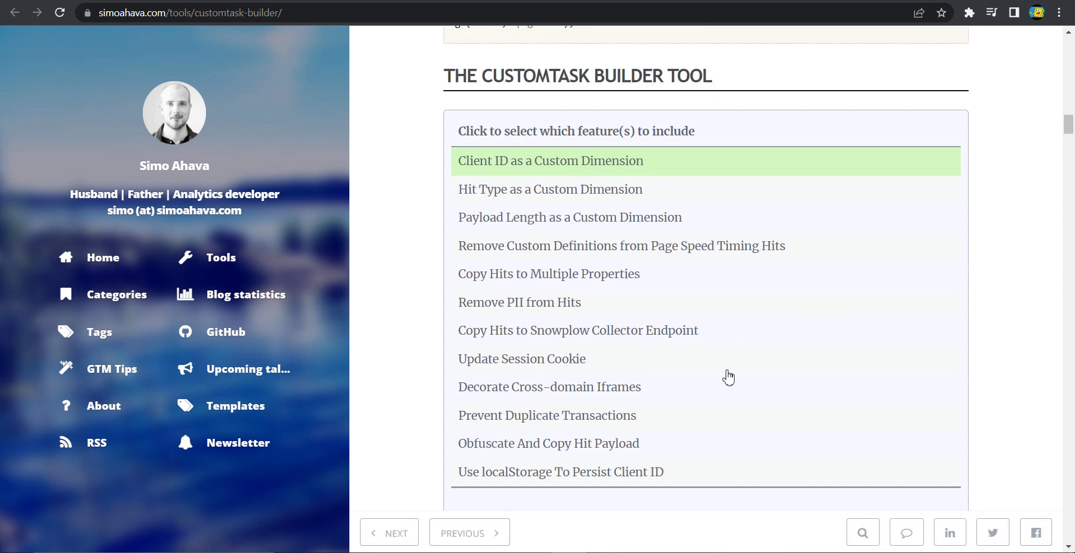
- Add the Hit Type as a Custom Dimension feature and copy the generated script in its GTM version
{"action": "left_click", "coordinate": [540, 192]}
{"action": "scroll", "coordinate": [1018, 241], "scroll_direction": "down", "scroll_amount": 9}
{"action": "scroll", "coordinate": [909, 217], "scroll_direction": "down", "scroll_amount": 10}
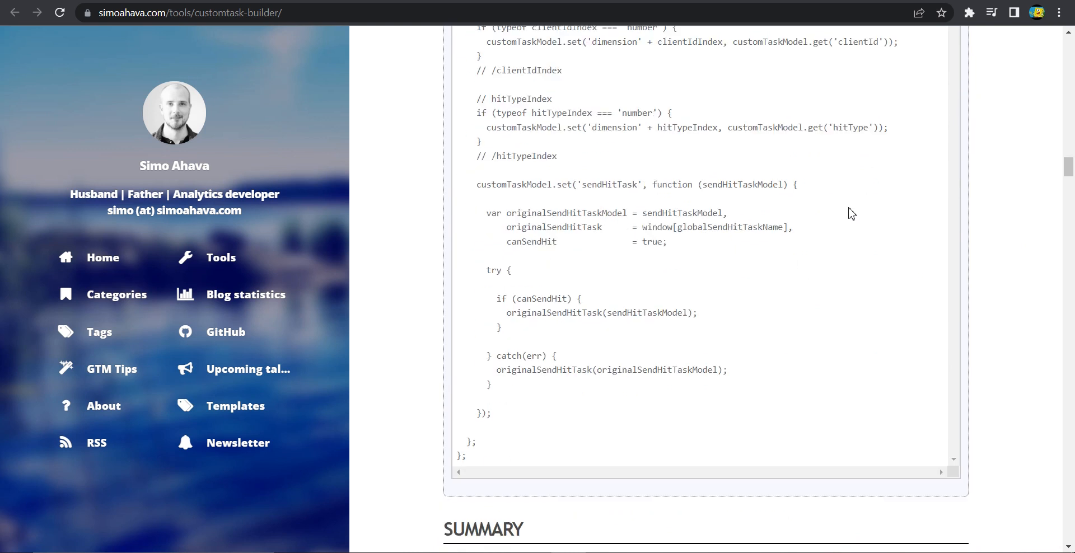
{"action": "scroll", "coordinate": [952, 246], "scroll_direction": "up", "scroll_amount": 5}
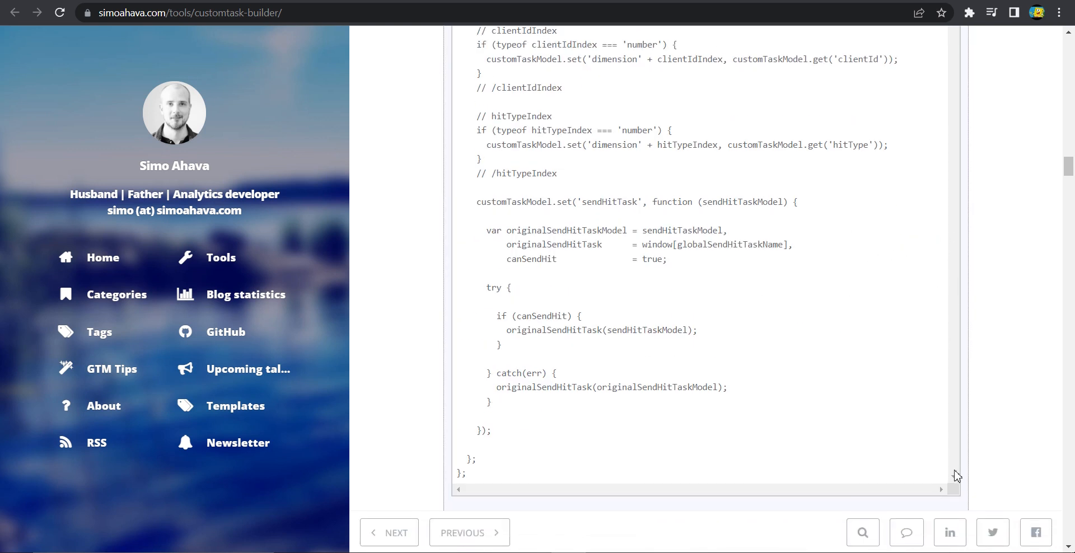
{"action": "scroll", "coordinate": [768, 290], "scroll_direction": "up", "scroll_amount": 7}
{"action": "scroll", "coordinate": [707, 283], "scroll_direction": "up", "scroll_amount": 6}
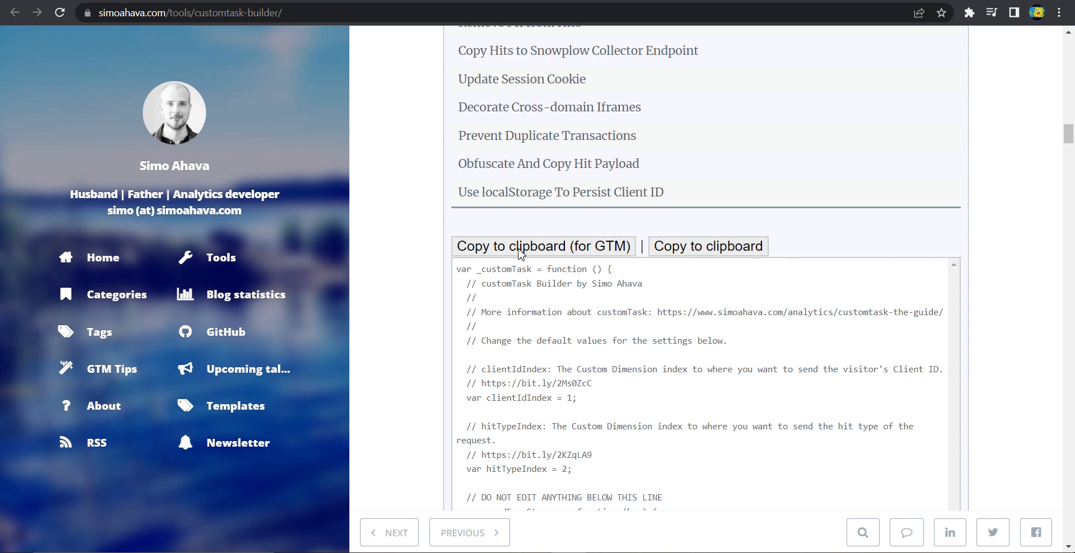
{"action": "left_click", "coordinate": [585, 251]}
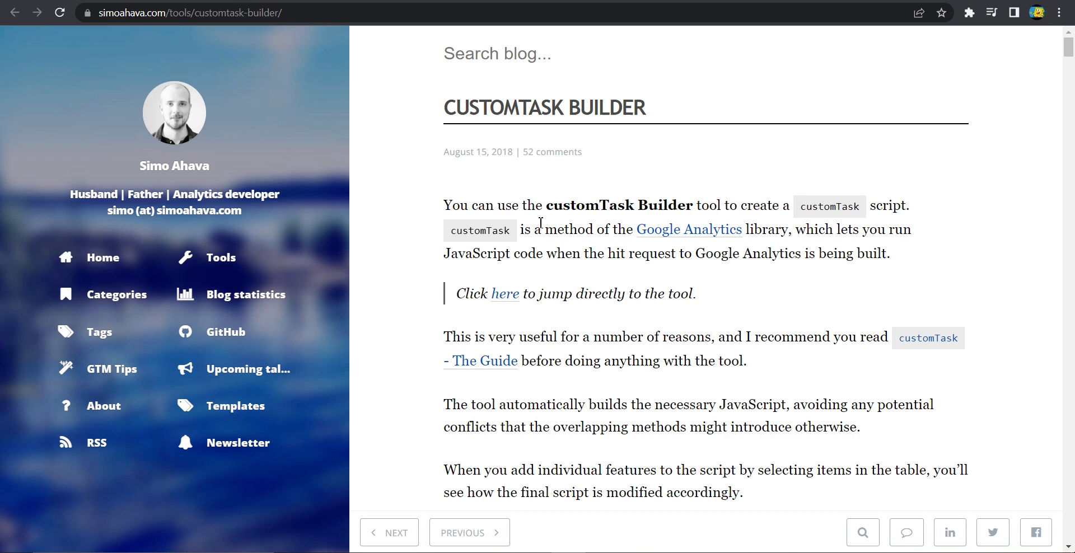
{"action": "scroll", "coordinate": [598, 247], "scroll_direction": "down", "scroll_amount": 2}
{"action": "scroll", "coordinate": [599, 247], "scroll_direction": "down", "scroll_amount": 18}
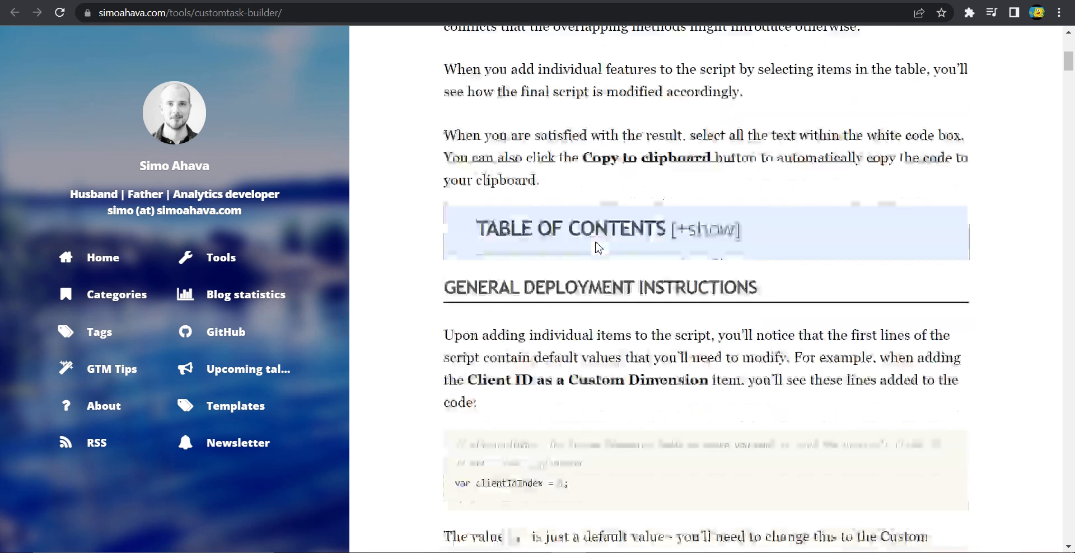
{"action": "scroll", "coordinate": [600, 246], "scroll_direction": "down", "scroll_amount": 10}
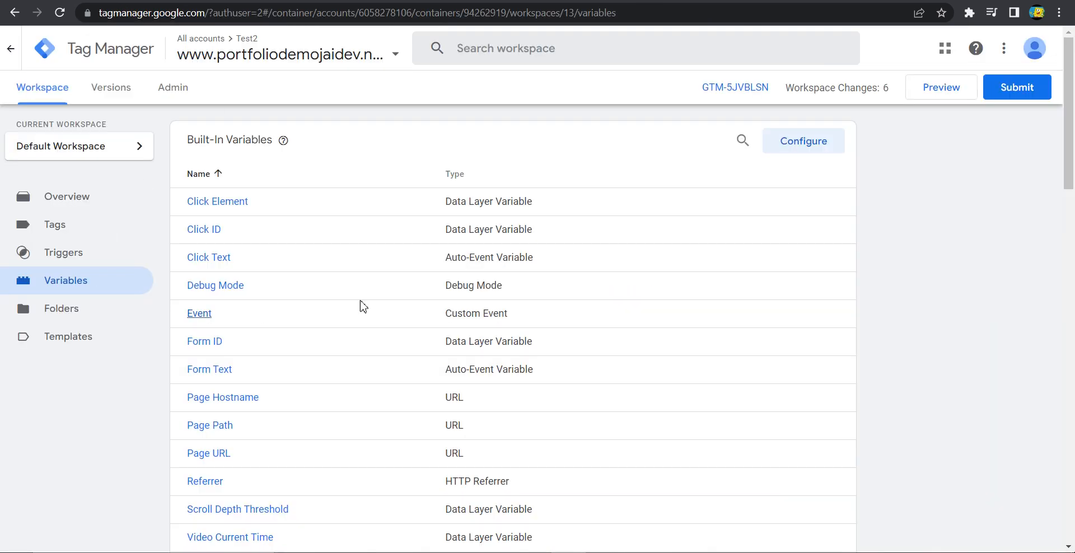
- Return to Google Tag Manager and create a user-defined Custom JavaScript variable containing the copied customTask script
{"action": "scroll", "coordinate": [792, 242], "scroll_direction": "down", "scroll_amount": 10}
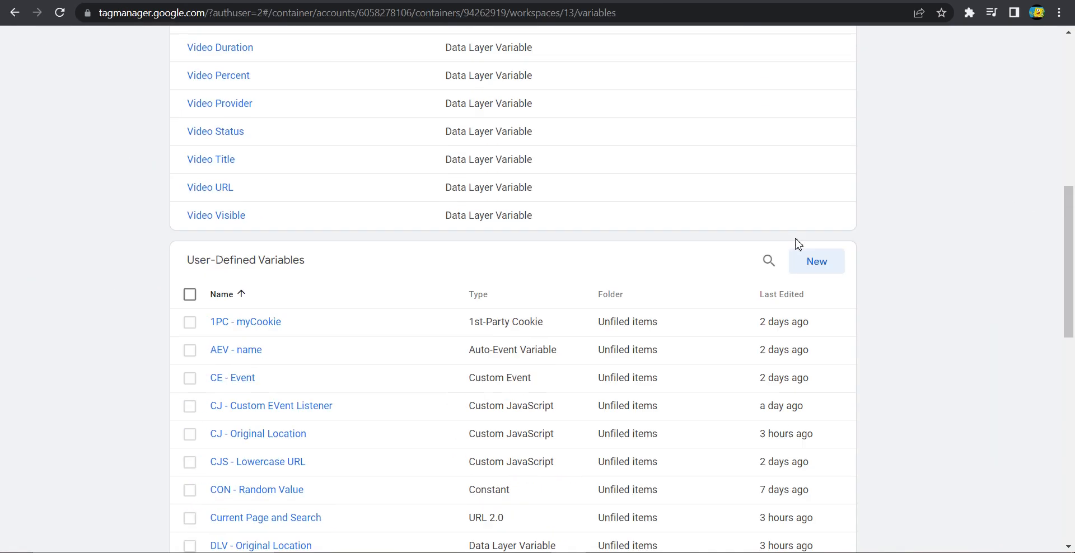
{"action": "left_click", "coordinate": [838, 234]}
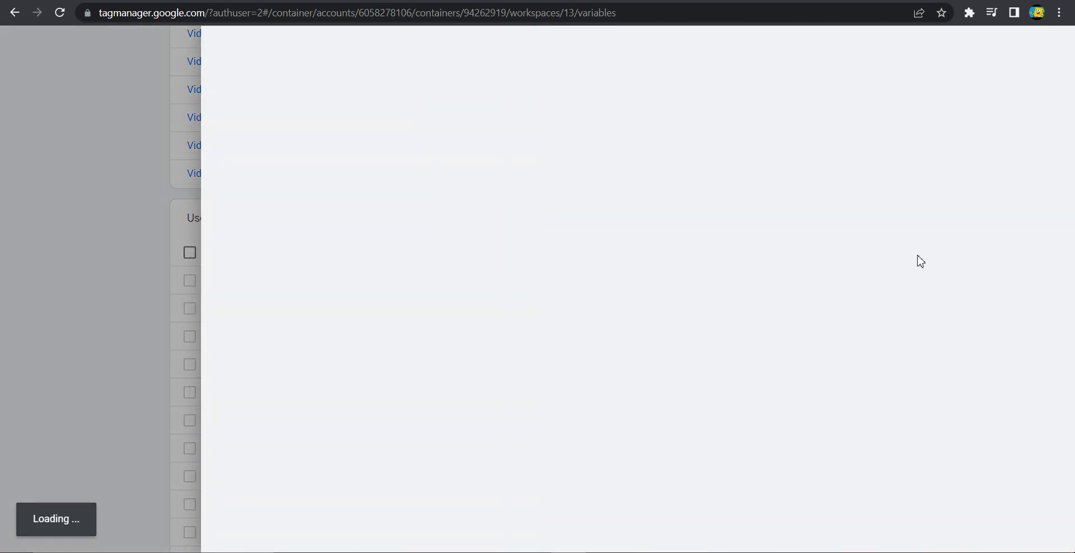
{"action": "left_click", "coordinate": [713, 204]}
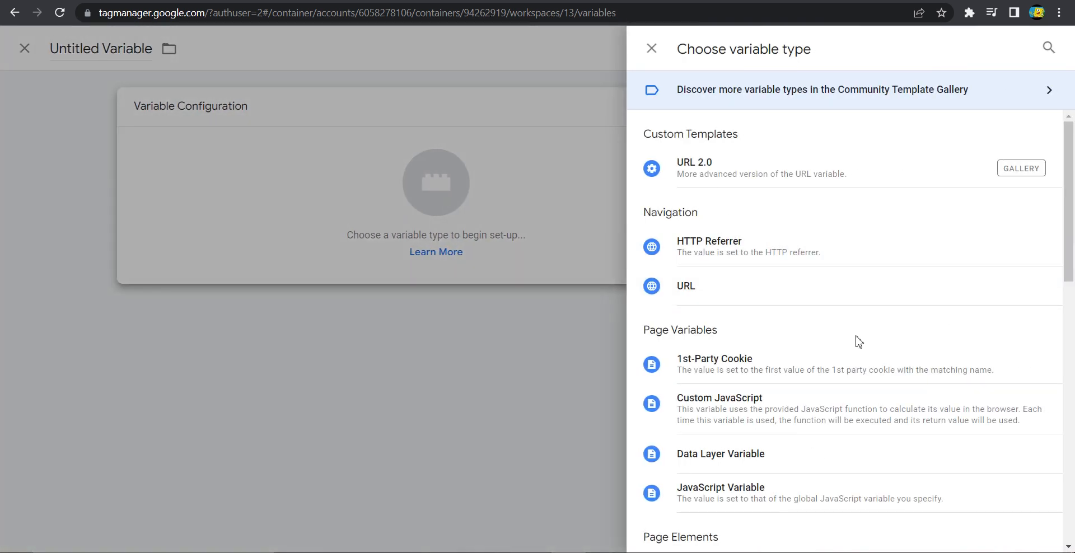
{"action": "left_click", "coordinate": [763, 416]}
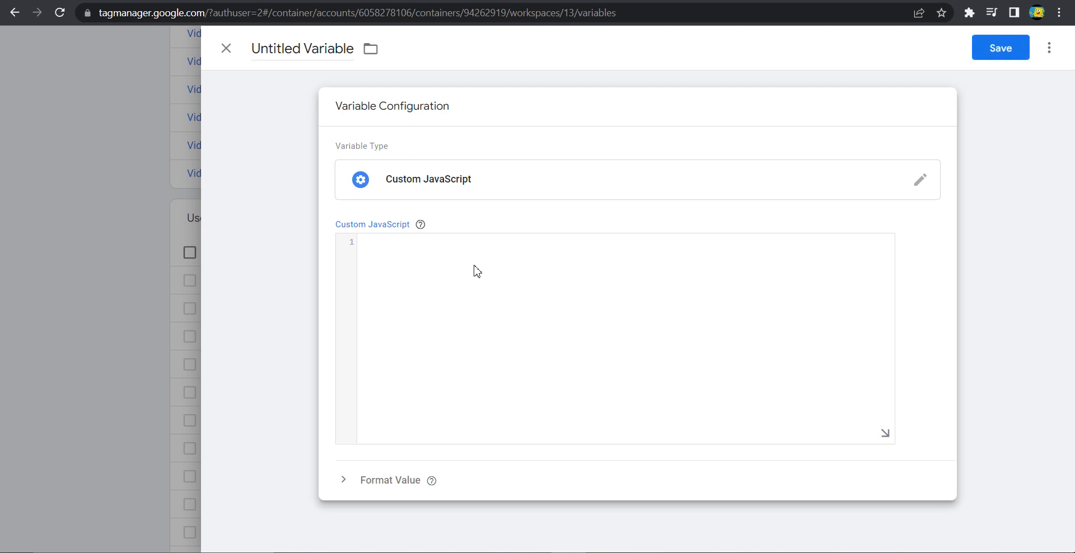
{"action": "key", "text": "ctrl+v"}
- Set clientIdIndex to 201 and hitTypeIndex to 202 in the pasted script
{"action": "scroll", "coordinate": [470, 288], "scroll_direction": "up", "scroll_amount": 12}
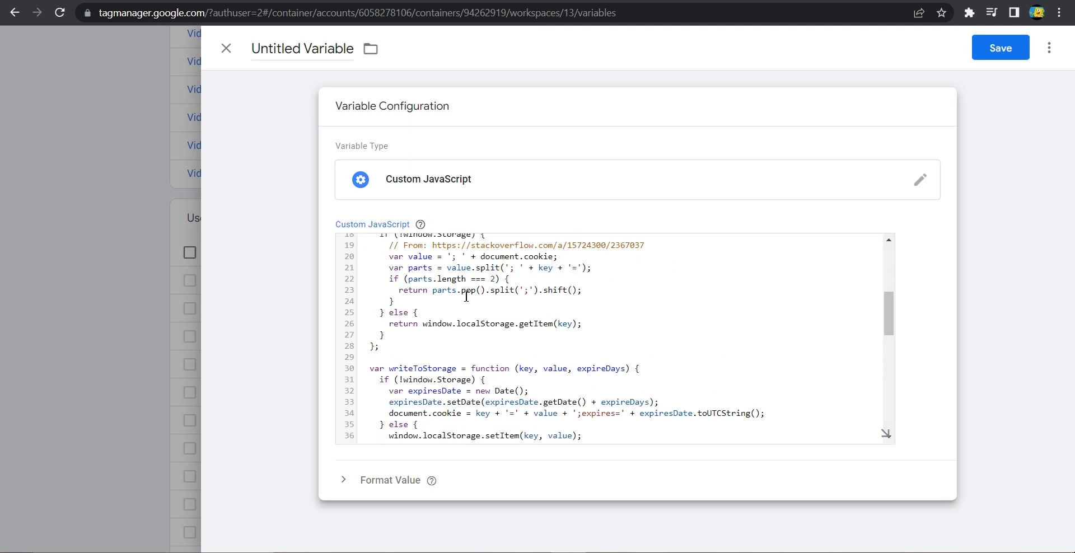
{"action": "scroll", "coordinate": [455, 270], "scroll_direction": "down", "scroll_amount": 3}
{"action": "scroll", "coordinate": [456, 270], "scroll_direction": "down", "scroll_amount": 9}
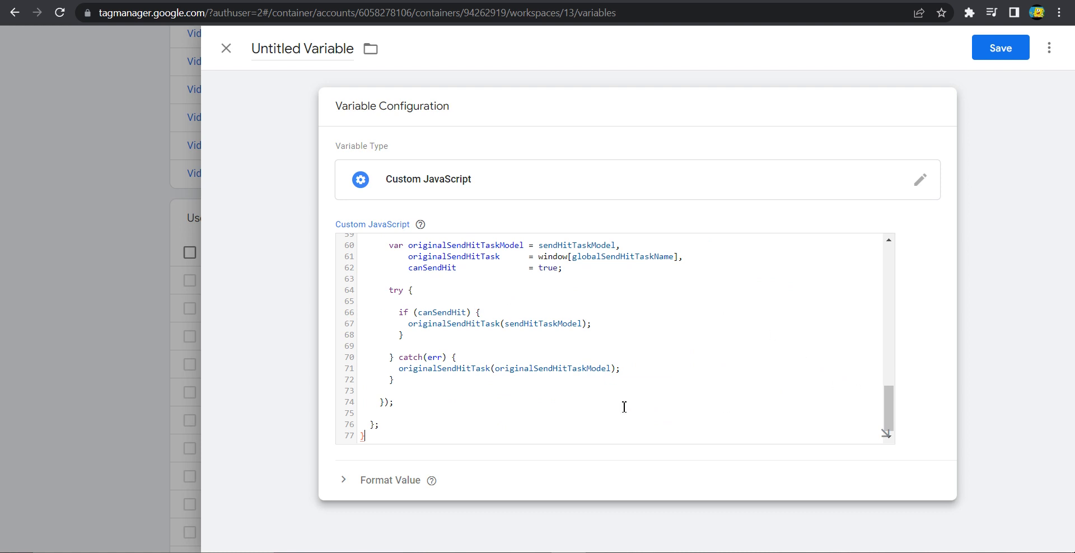
{"action": "scroll", "coordinate": [443, 365], "scroll_direction": "up", "scroll_amount": 12}
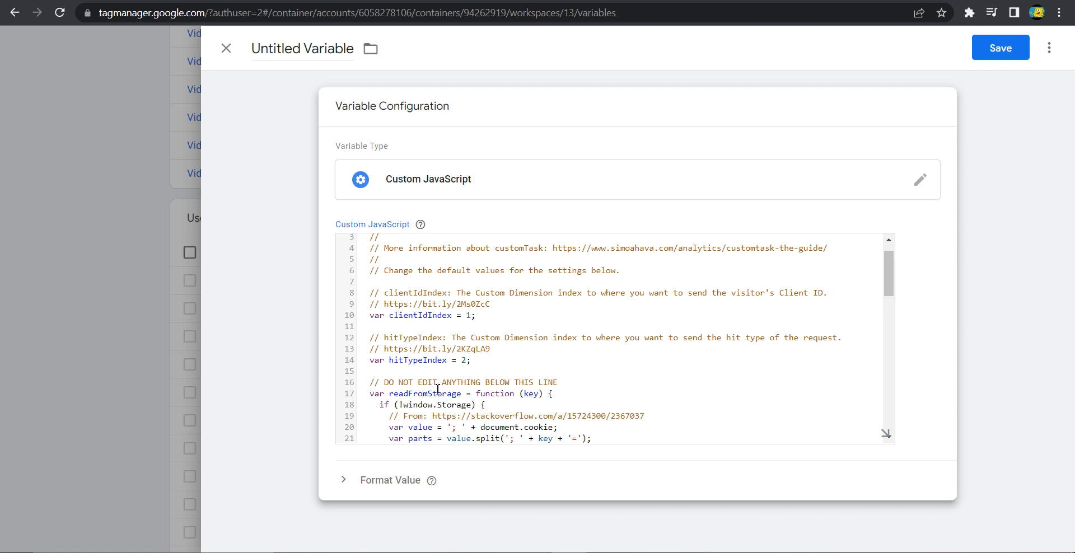
{"action": "scroll", "coordinate": [504, 387], "scroll_direction": "down", "scroll_amount": 1}
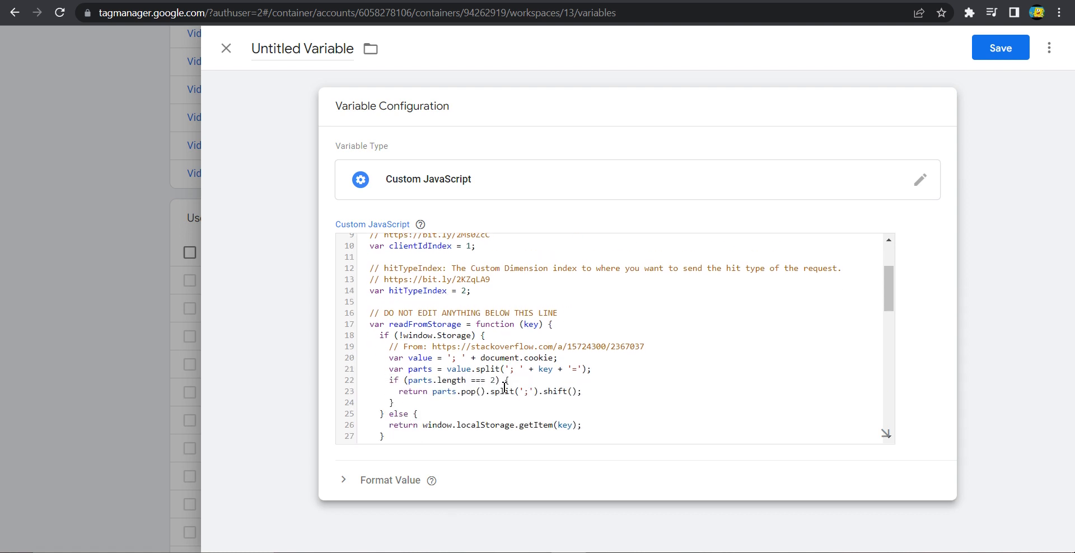
{"action": "scroll", "coordinate": [529, 380], "scroll_direction": "up", "scroll_amount": 3}
{"action": "left_click", "coordinate": [471, 343]}
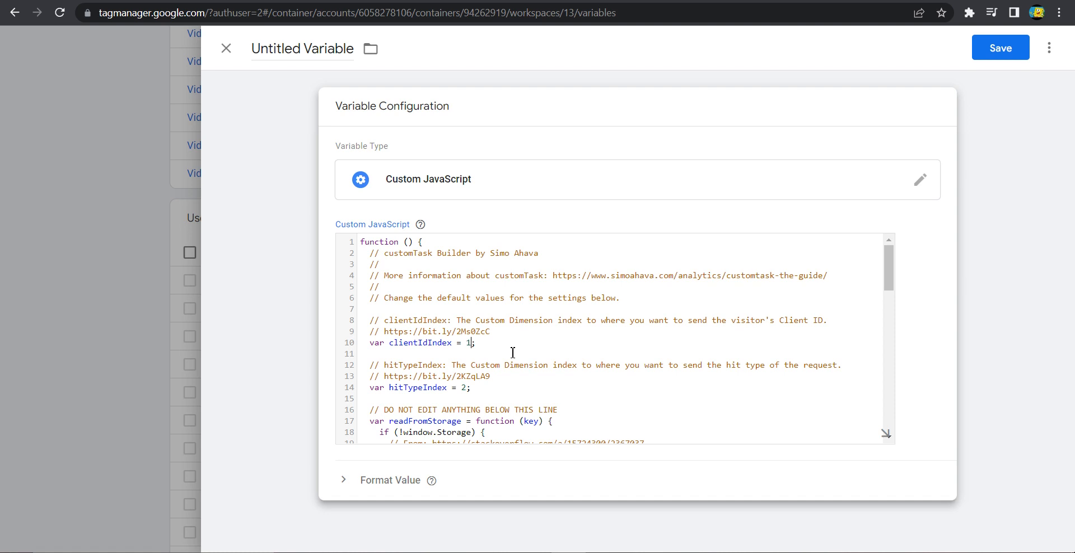
{"action": "key", "text": "BackSpace"}
{"action": "type", "text": "201"}
{"action": "left_click", "coordinate": [470, 388]}
{"action": "type", "text": "02"}
- Name the variable "CJ - customTask" and save it
{"action": "left_click", "coordinate": [326, 58]}
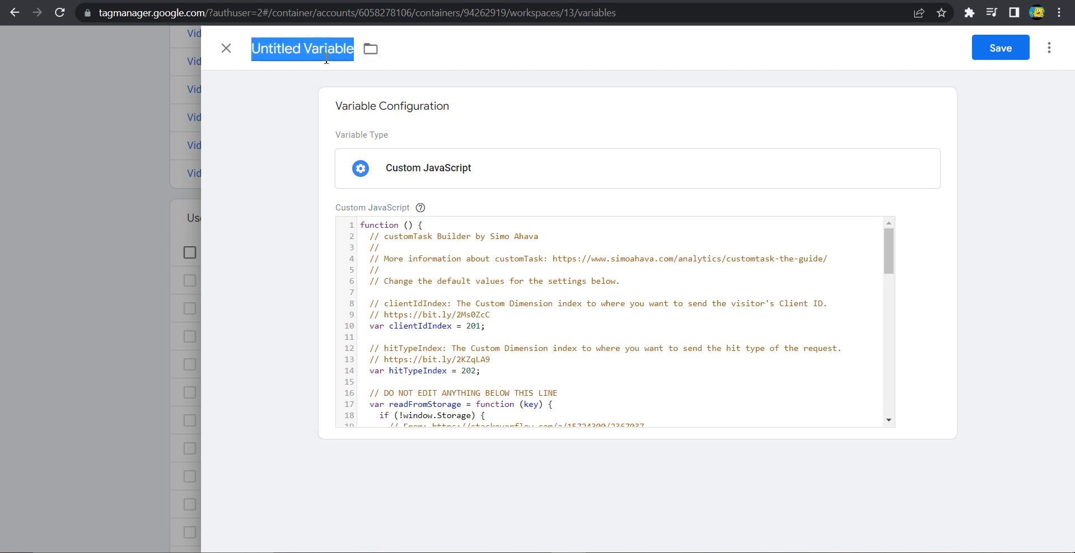
{"action": "type", "text": "CJ"}
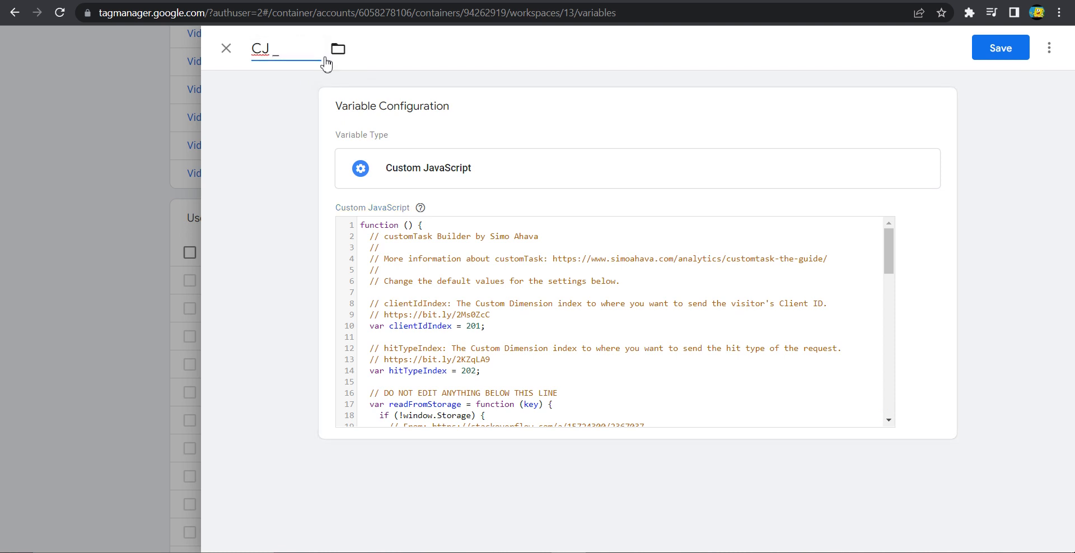
{"action": "type", "text": " - customTask"}
{"action": "left_click", "coordinate": [977, 45]}
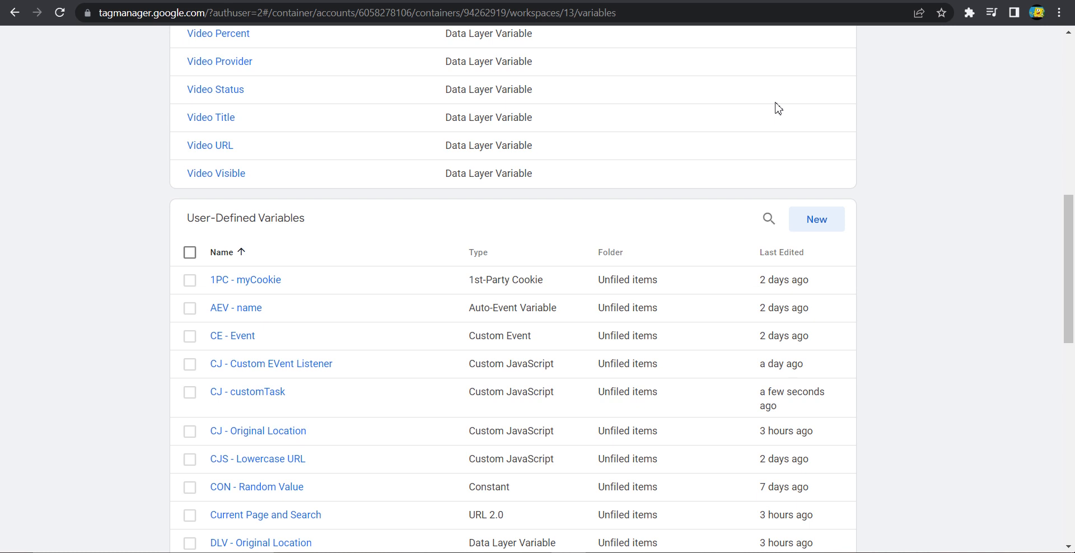
- Open the GAS - UA variable for editing and add a field to set named customTask
{"action": "scroll", "coordinate": [235, 228], "scroll_direction": "up", "scroll_amount": 8}
{"action": "scroll", "coordinate": [275, 294], "scroll_direction": "down", "scroll_amount": 18}
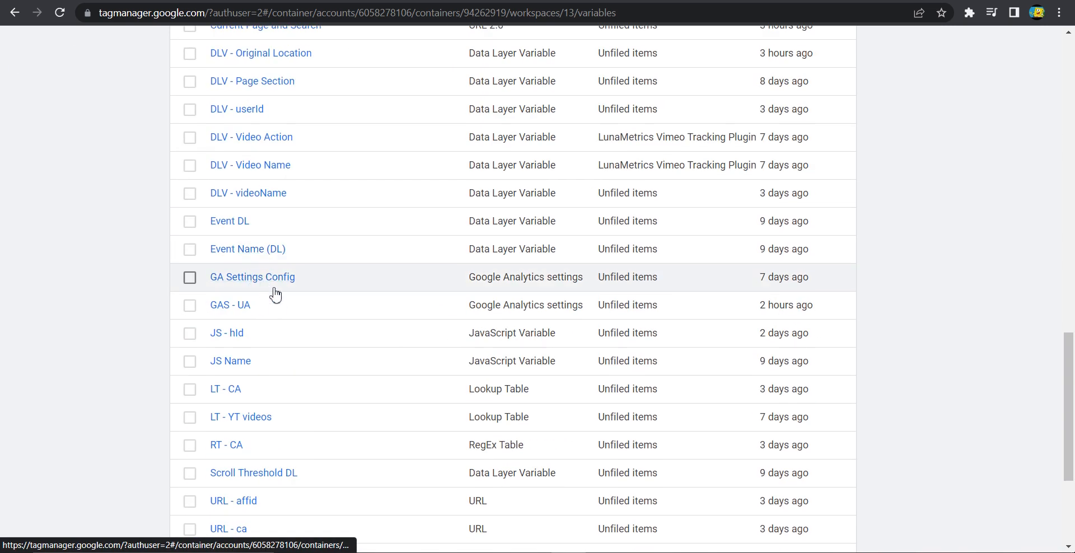
{"action": "left_click", "coordinate": [220, 306]}
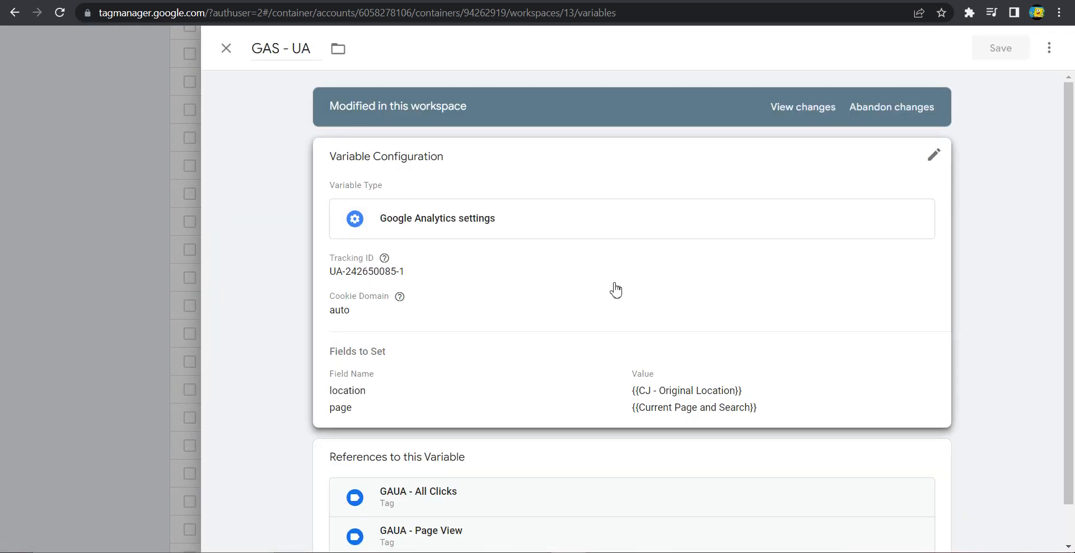
{"action": "left_click", "coordinate": [903, 154]}
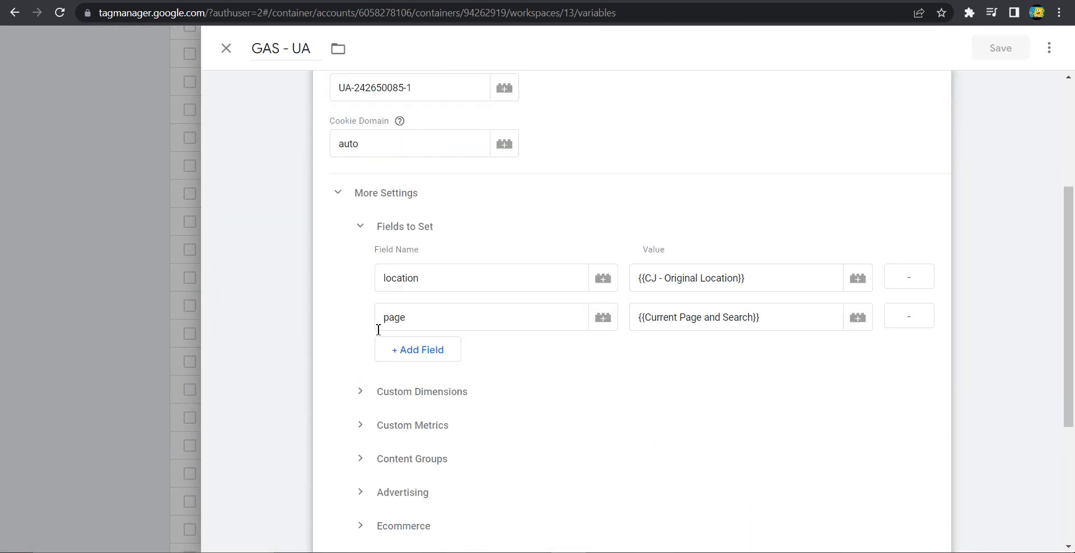
{"action": "left_click", "coordinate": [414, 353]}
{"action": "left_click", "coordinate": [457, 364]}
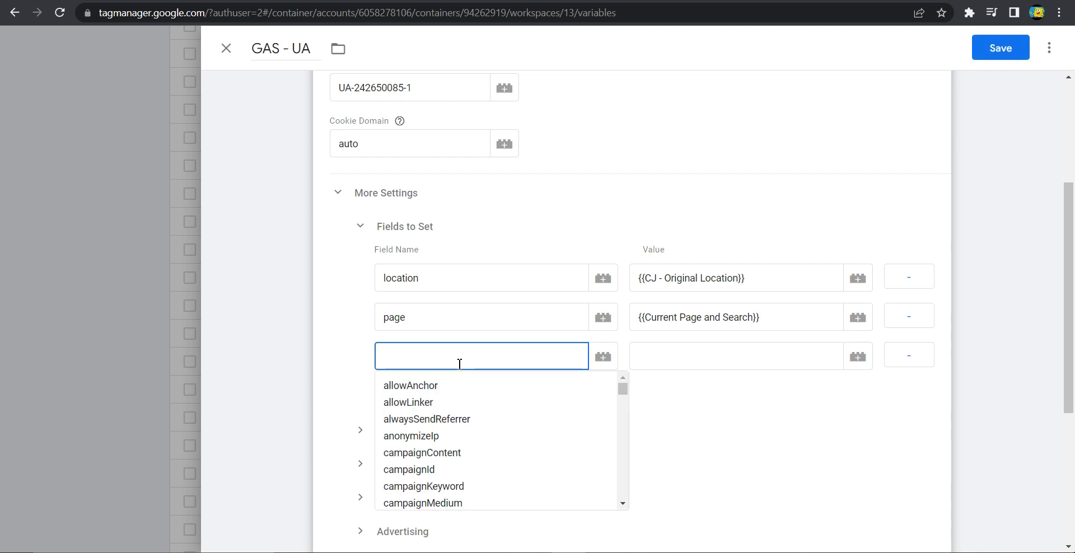
{"action": "type", "text": "customTask"}
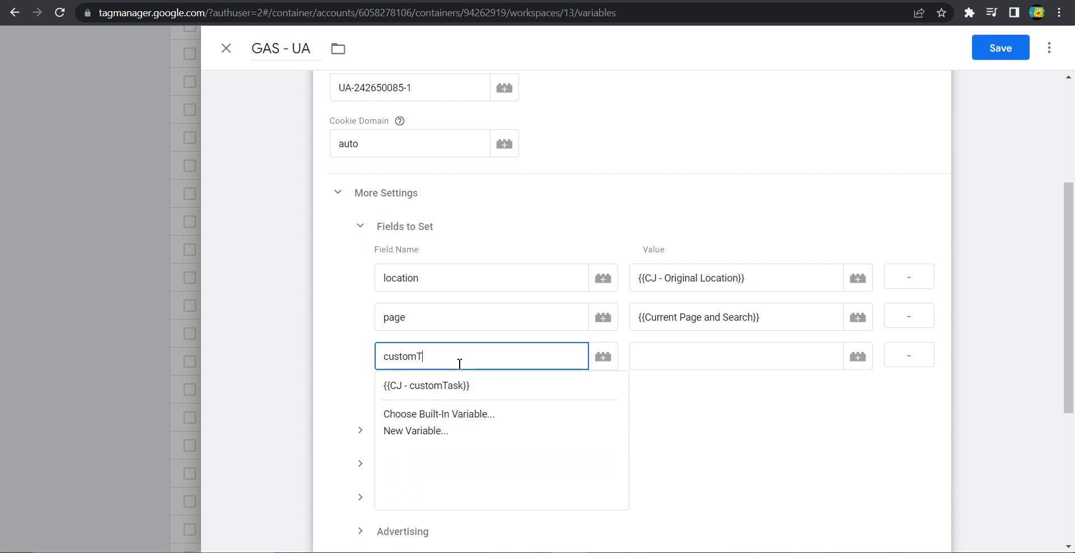
- Set the customTask field's value to the {{CJ - customTask}} variable and save the GAS - UA settings
{"action": "left_click", "coordinate": [742, 365]}
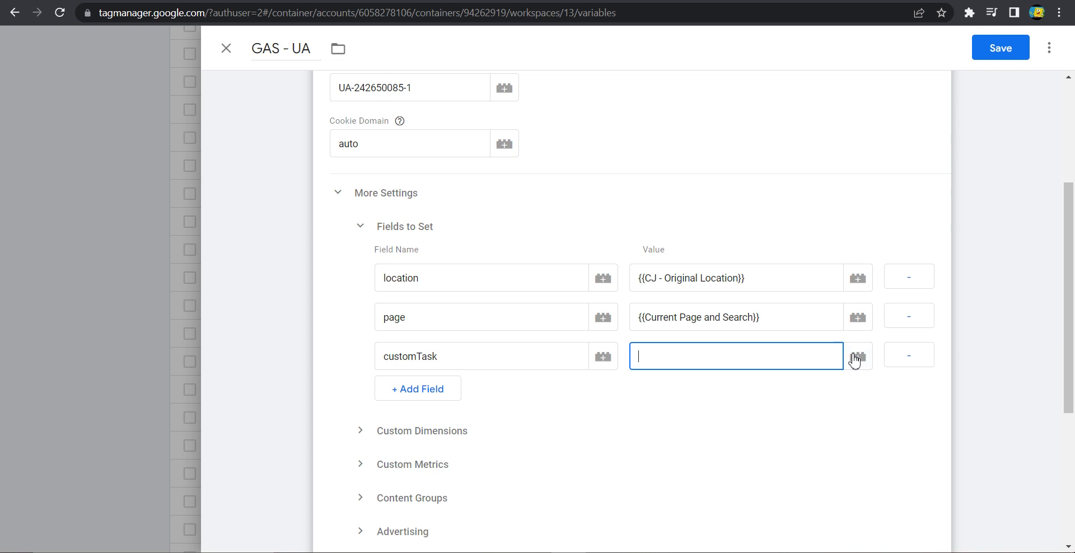
{"action": "left_click", "coordinate": [854, 361]}
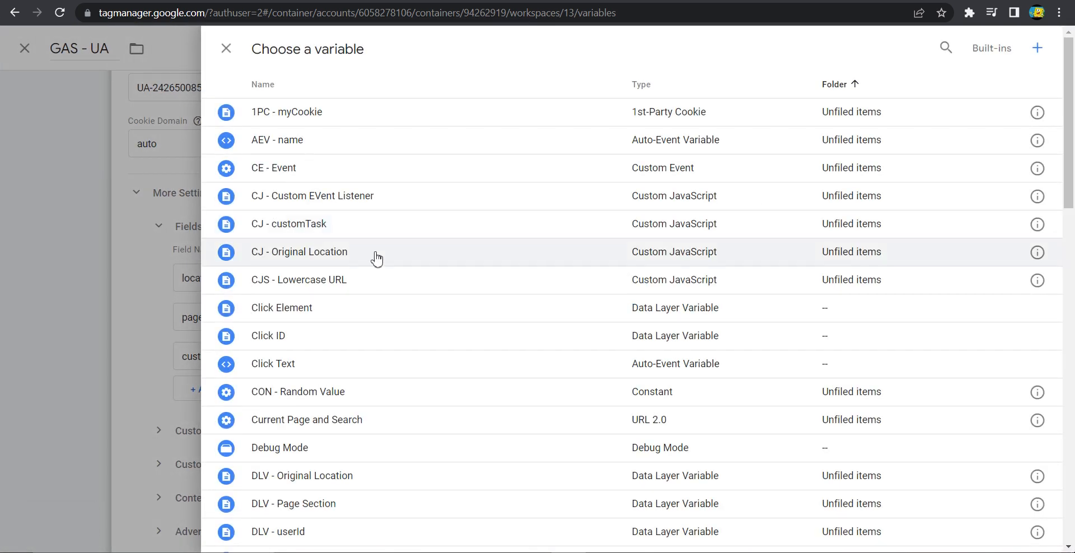
{"action": "left_click", "coordinate": [275, 225]}
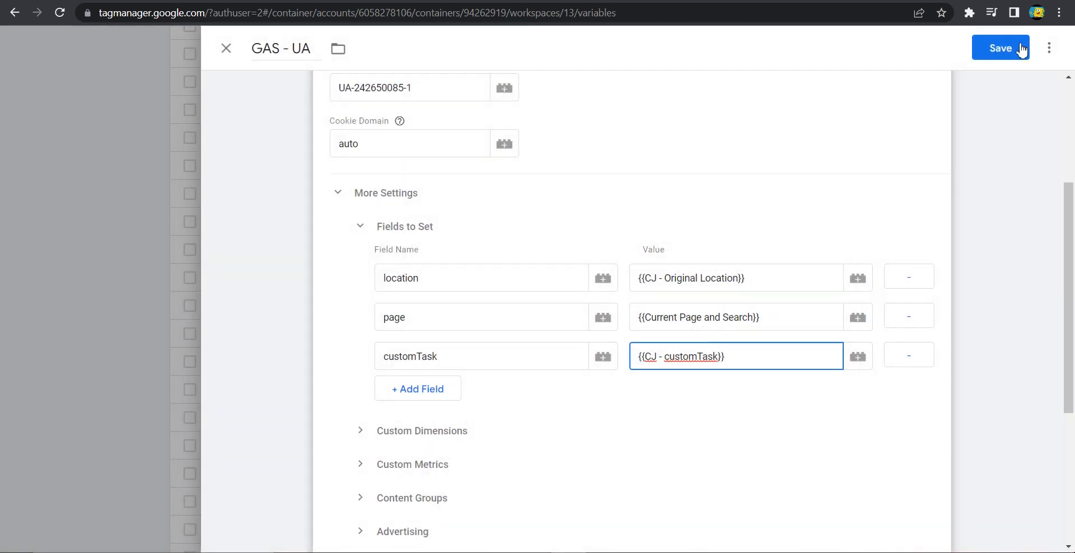
{"action": "left_click", "coordinate": [1014, 53]}
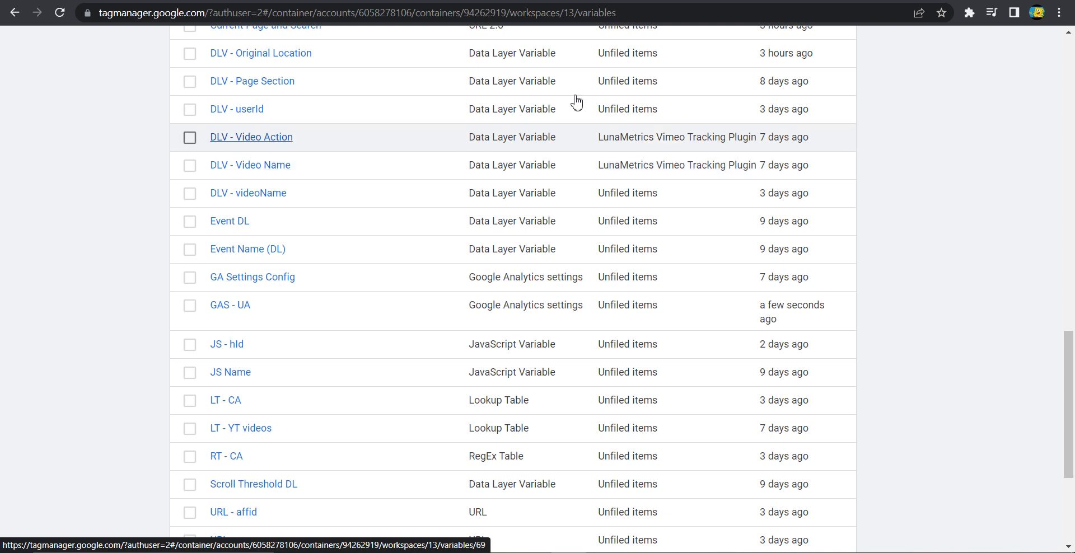
{"action": "scroll", "coordinate": [984, 256], "scroll_direction": "up", "scroll_amount": 20}
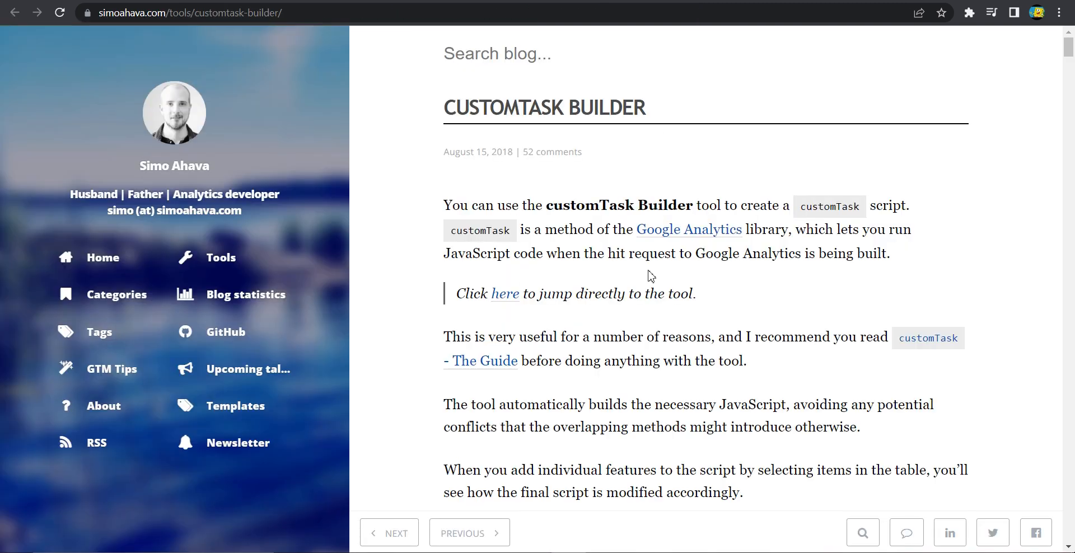
{"action": "scroll", "coordinate": [652, 275], "scroll_direction": "down", "scroll_amount": 20}
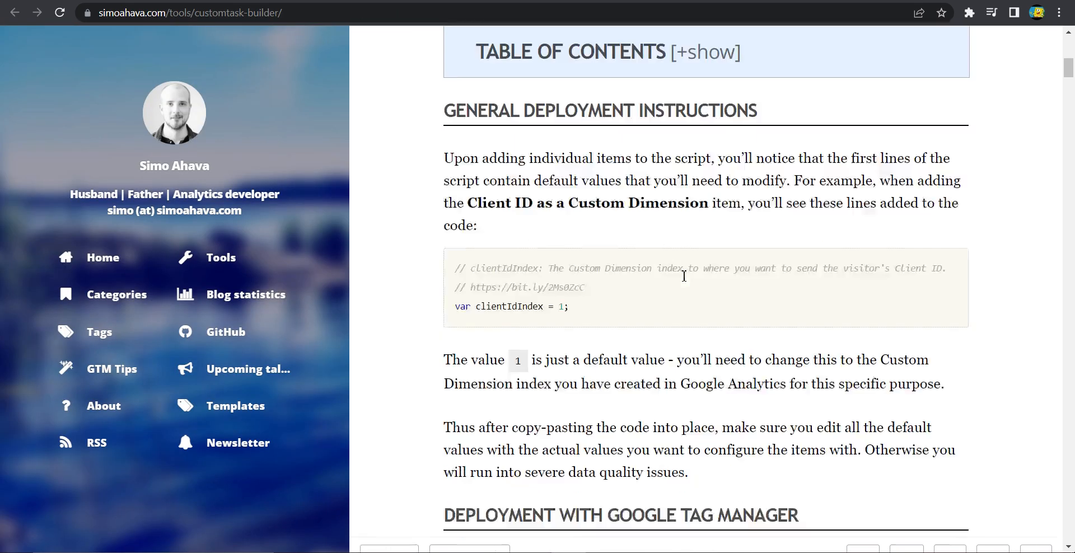
{"action": "scroll", "coordinate": [695, 311], "scroll_direction": "down", "scroll_amount": 6}
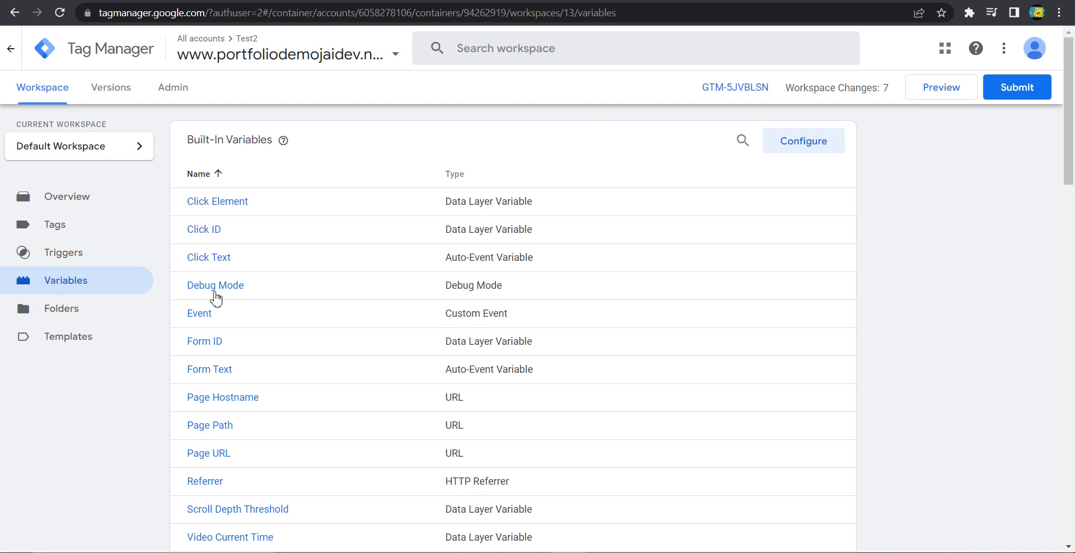
{"action": "scroll", "coordinate": [549, 374], "scroll_direction": "down", "scroll_amount": 2}
{"action": "scroll", "coordinate": [768, 341], "scroll_direction": "up", "scroll_amount": 2}
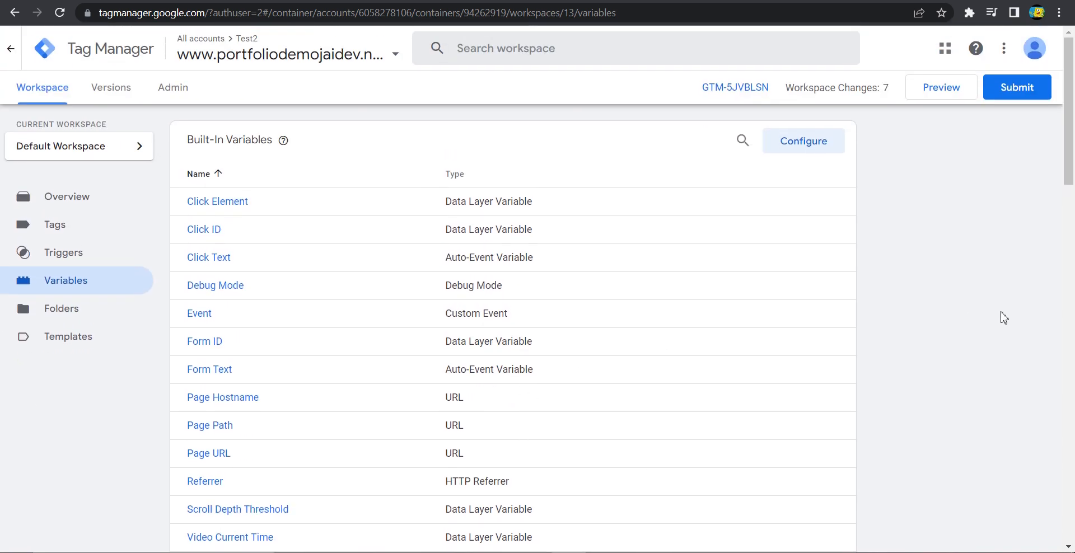